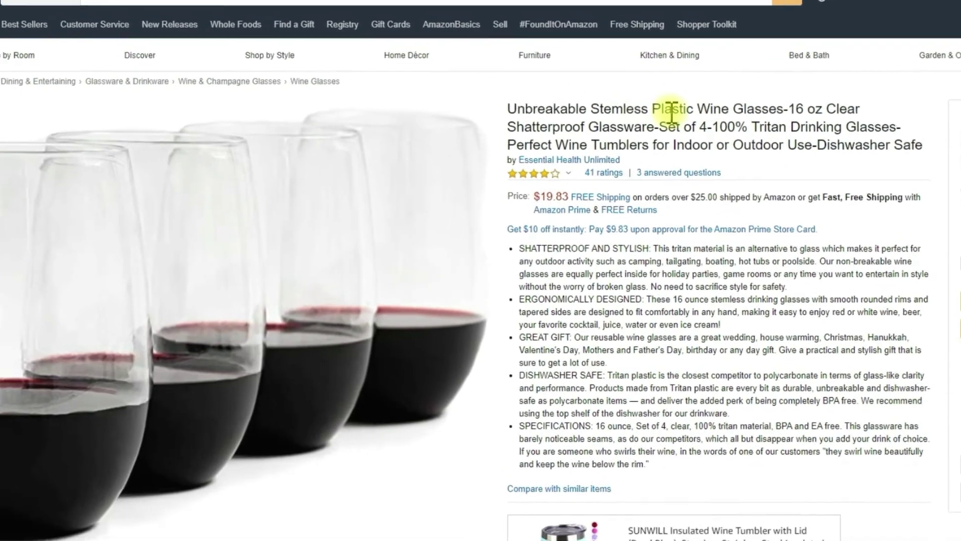
Step: Review the stemless plastic wine glasses listing's title, customer reviews and price
double_click(711, 144)
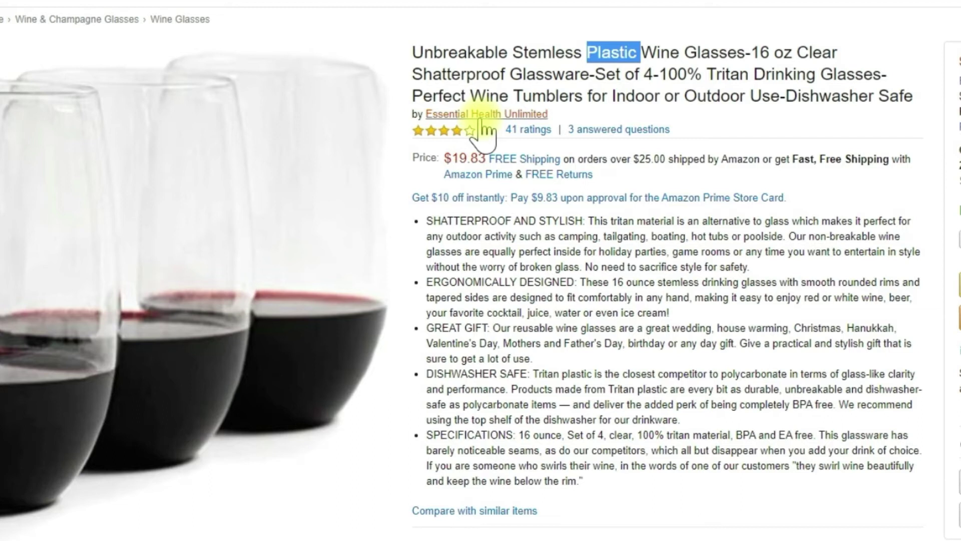
mouse_move(453, 129)
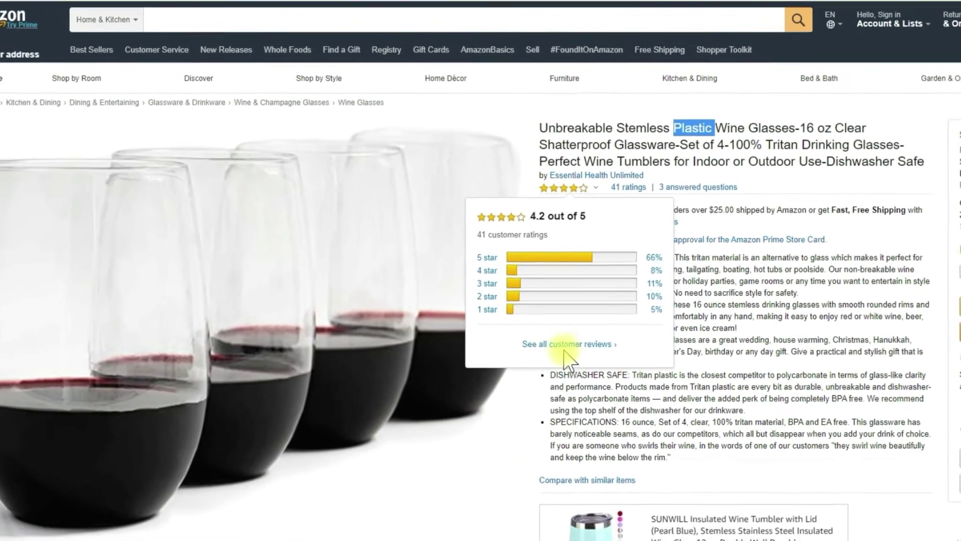
left_click(565, 344)
scroll(745, 305, "down", 1)
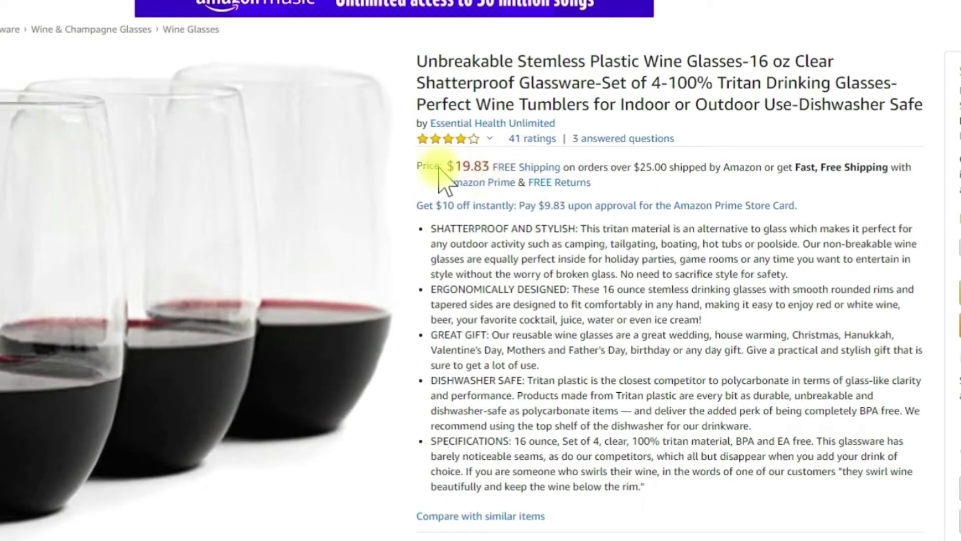
left_click_drag(422, 165, 453, 177)
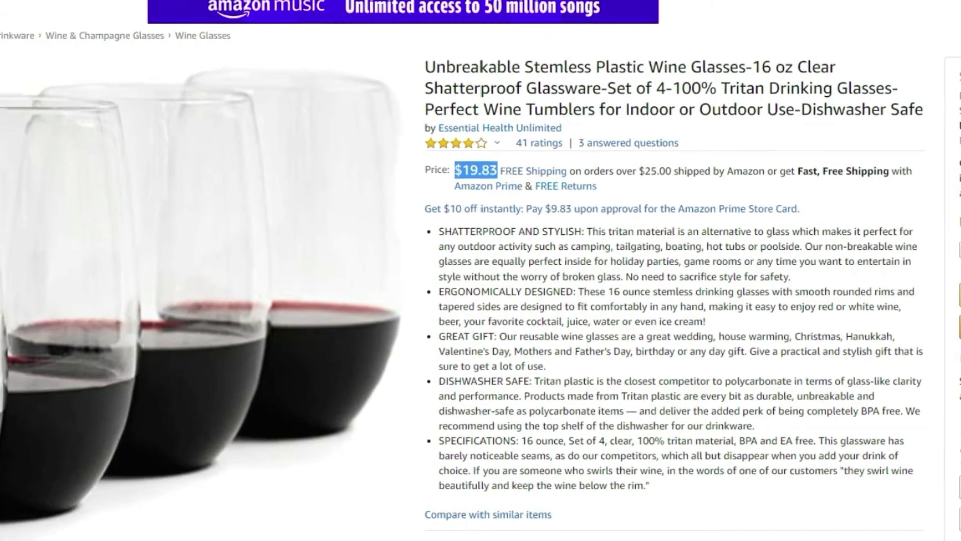
Step: Copy the ASIN and the Kitchen & Dining Best Sellers Rank from the listing's product information into a Notepad note
scroll(690, 332, "down", 20)
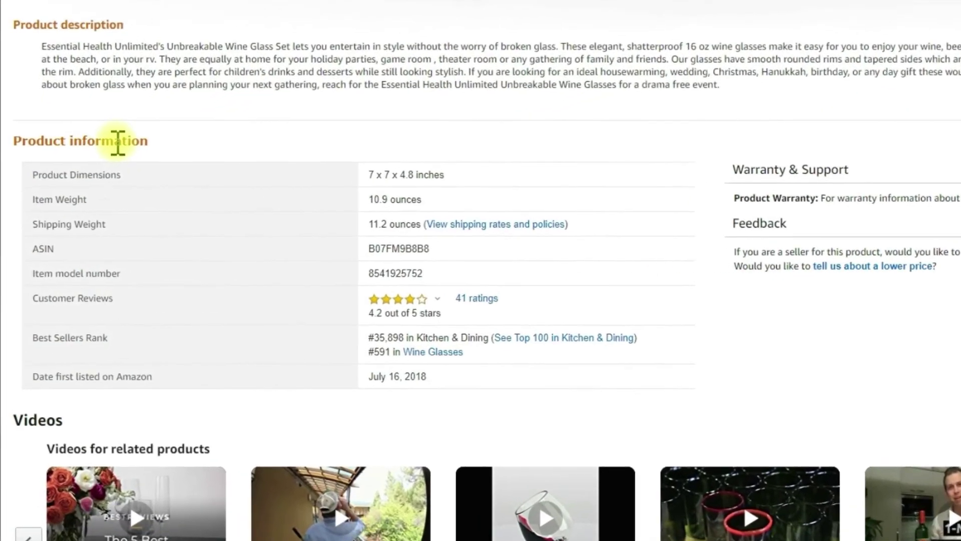
triple_click(101, 170)
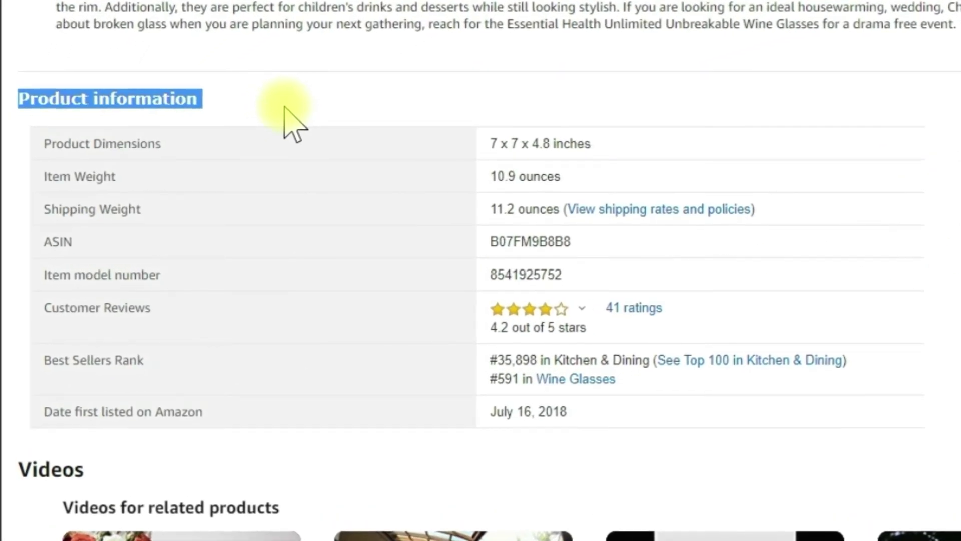
double_click(74, 242)
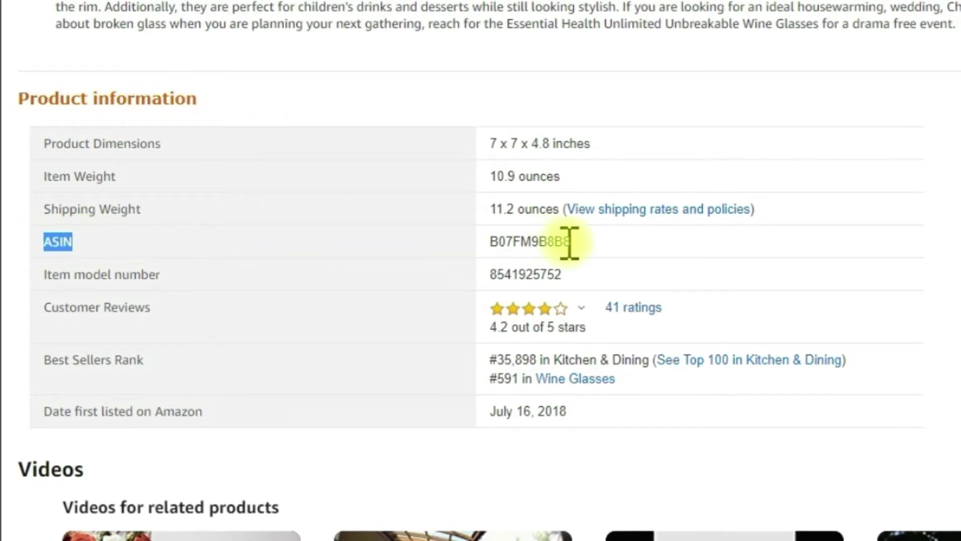
left_click_drag(572, 246, 489, 242)
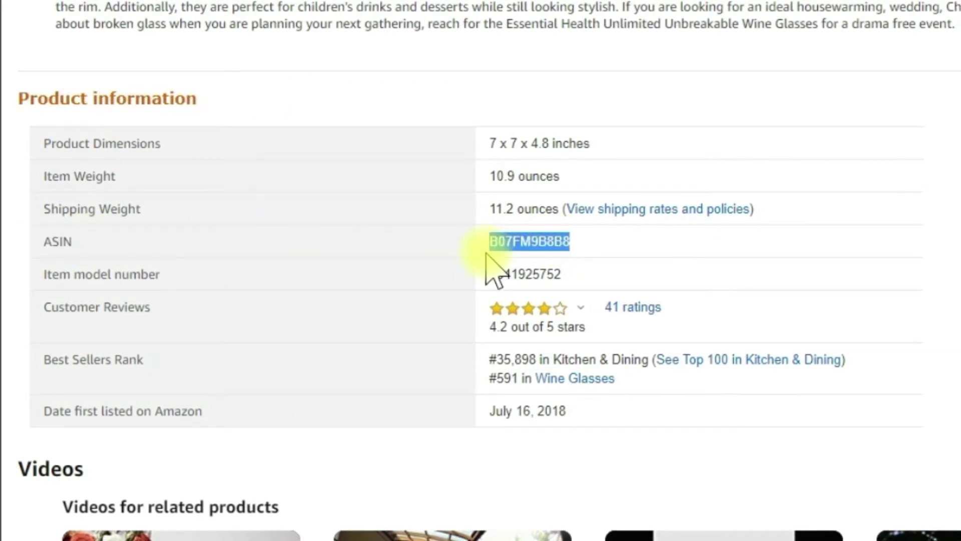
left_click(652, 365)
left_click_drag(652, 364, 489, 364)
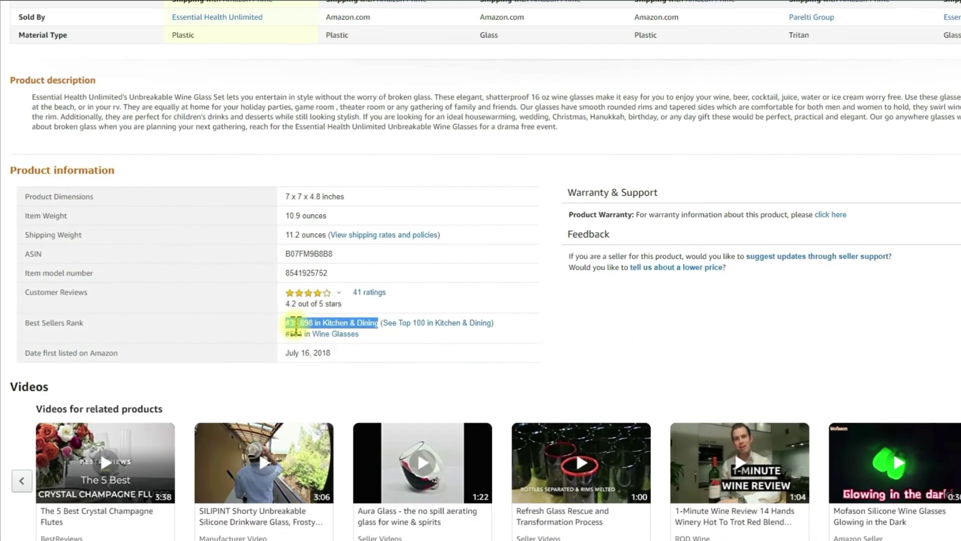
right_click(296, 323)
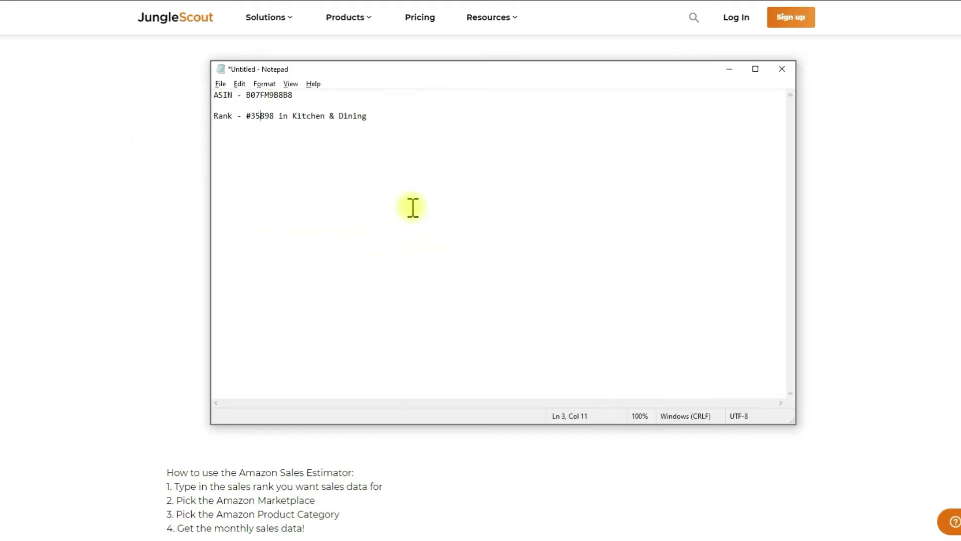
Step: Copy the rank 35898 from the Notepad note into the Amazon Sales Estimator's Best Seller's Rank Number
left_click_drag(389, 71, 171, 46)
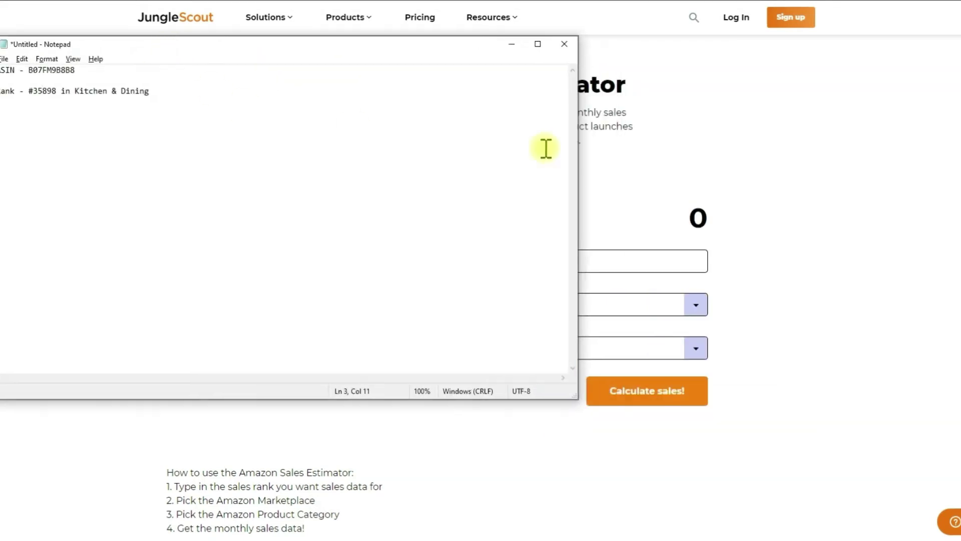
left_click_drag(578, 157, 247, 160)
left_click_drag(57, 91, 36, 98)
key("ctrl+c")
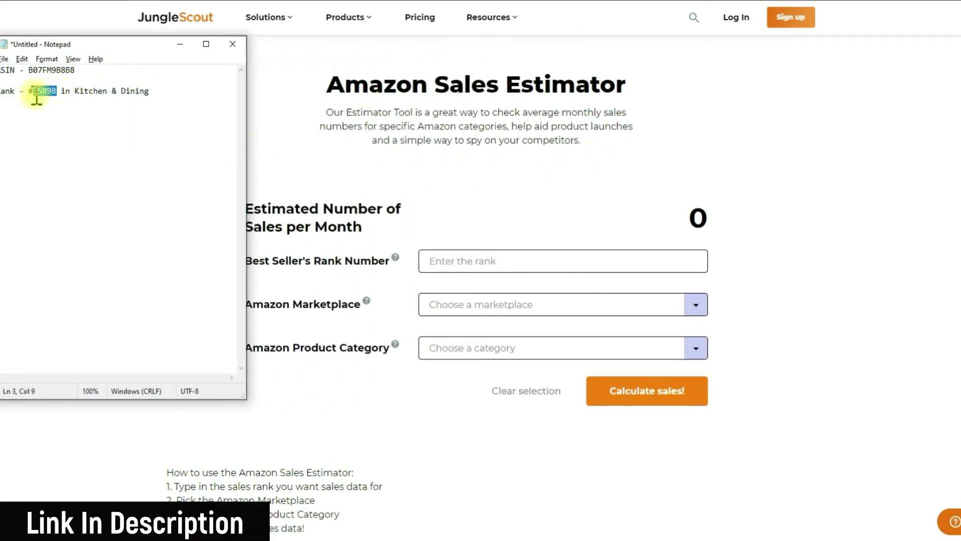
left_click(455, 262)
key("ctrl+v")
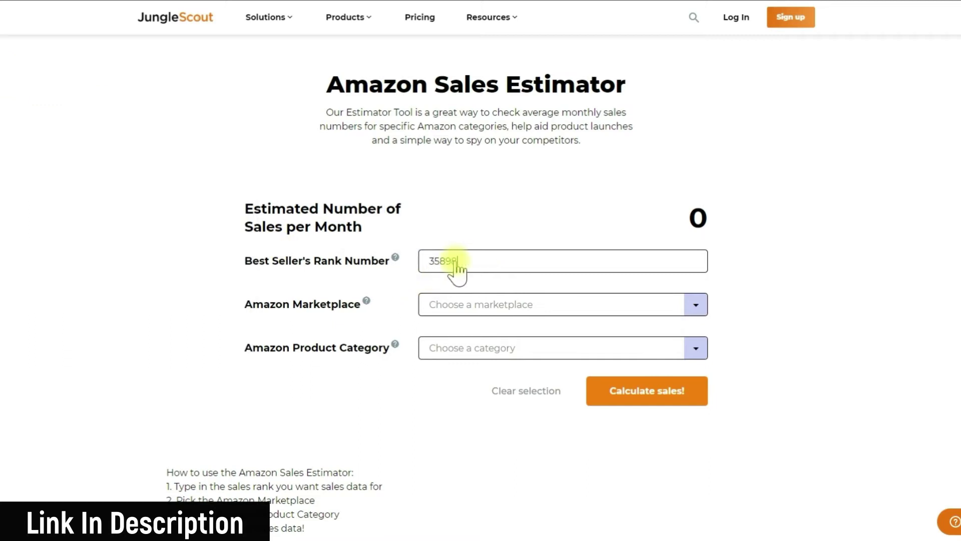
Step: Calculate the estimated monthly sales for the United States of America marketplace and the Kitchen & Dining category
left_click(478, 307)
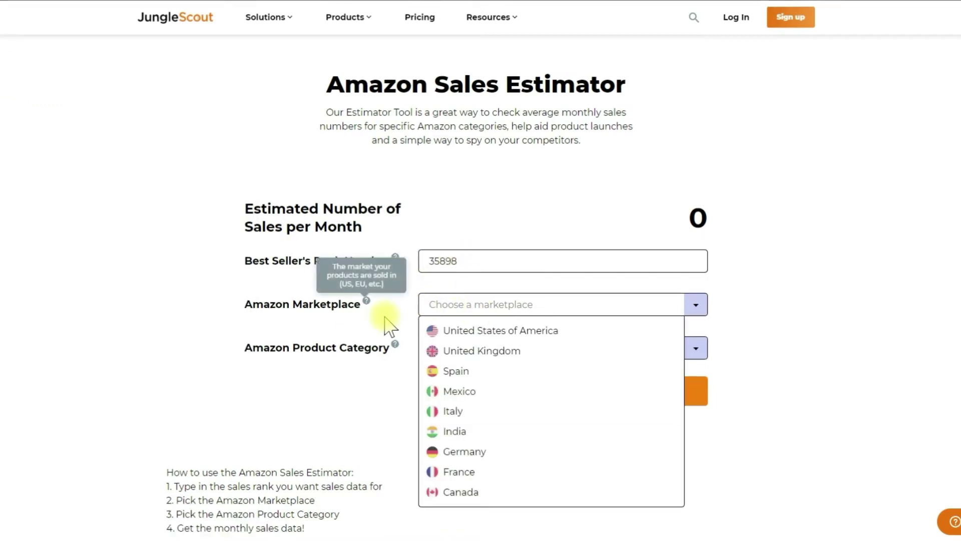
left_click(450, 331)
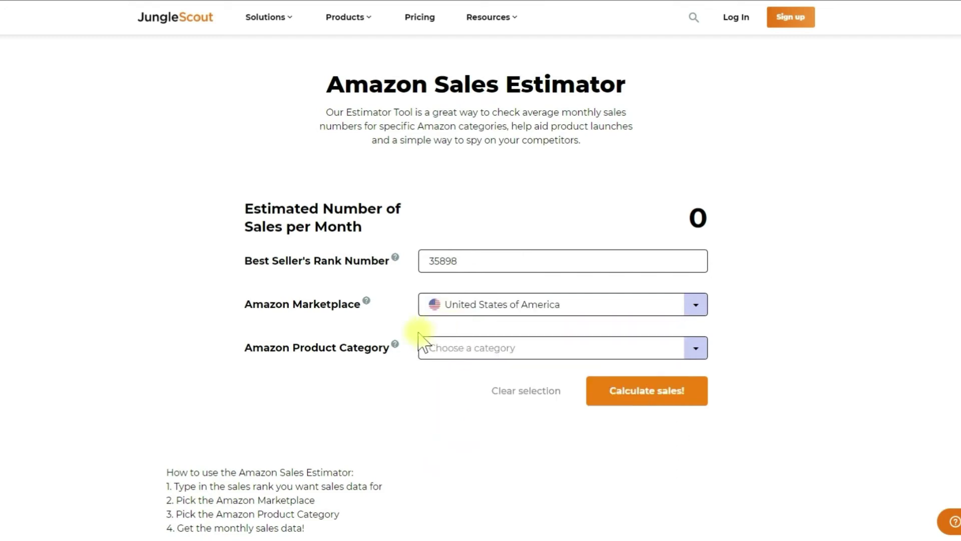
left_click(444, 351)
type("ki")
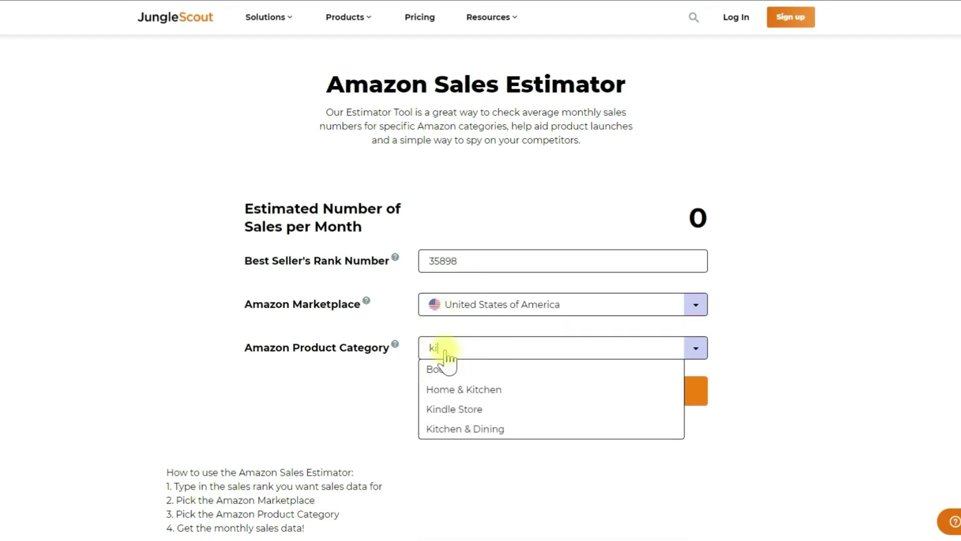
type("tchen")
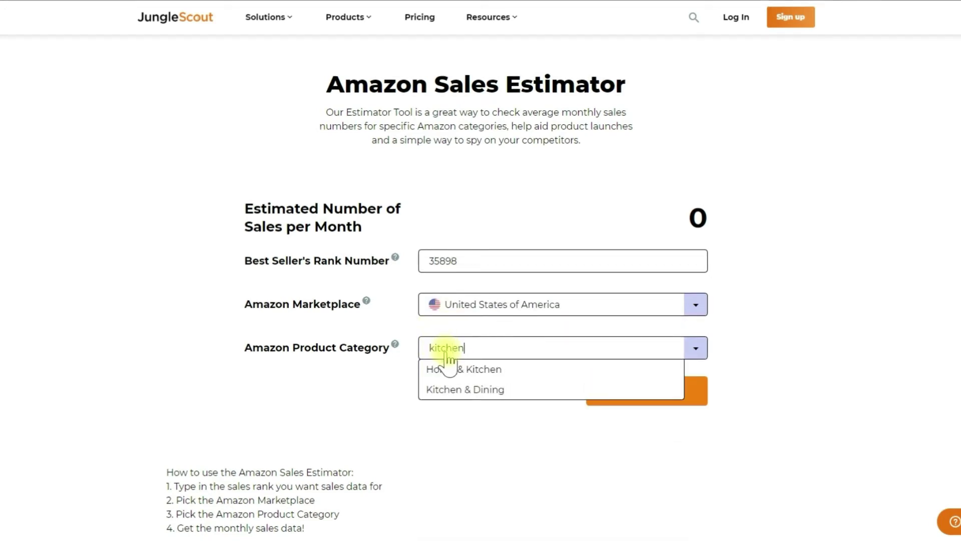
left_click(450, 391)
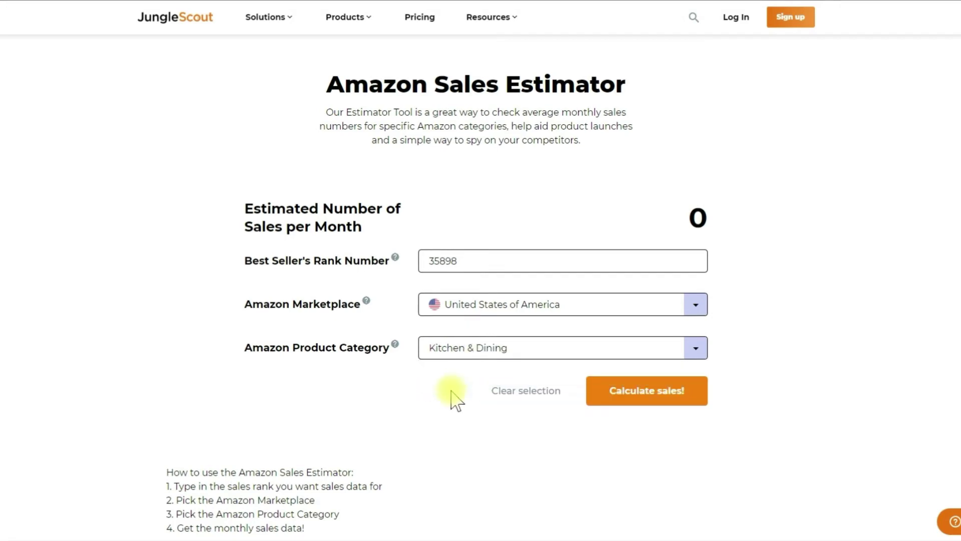
left_click(672, 388)
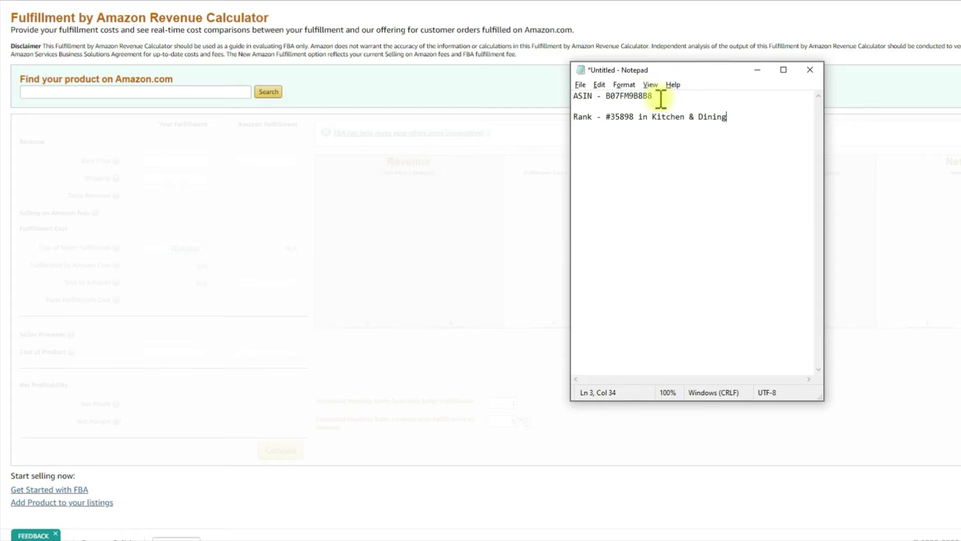
Step: Copy the ASIN B07FM9B8B8 from the Notepad note and search for that product in the FBA Revenue Calculator
left_click_drag(652, 96, 606, 95)
right_click(614, 103)
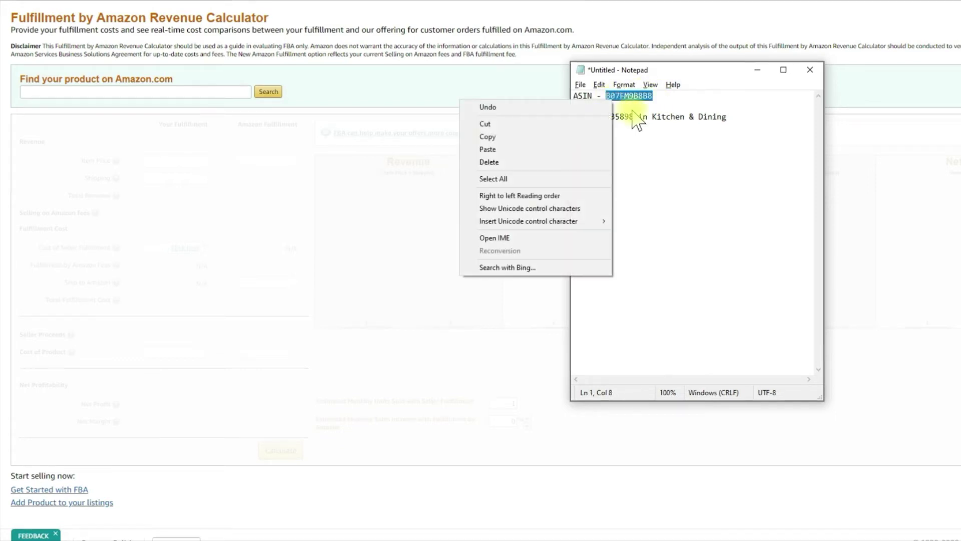
left_click(590, 136)
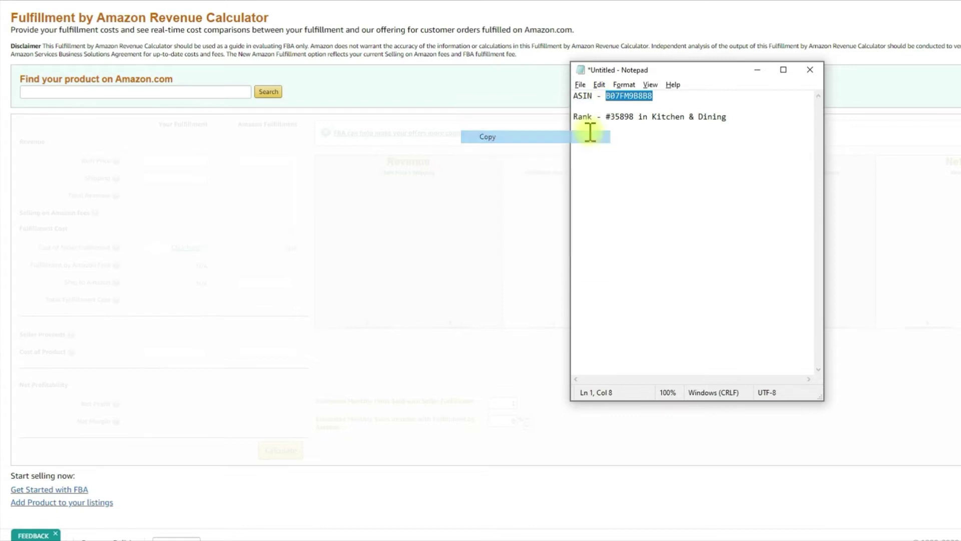
left_click(194, 93)
right_click(194, 92)
left_click(220, 185)
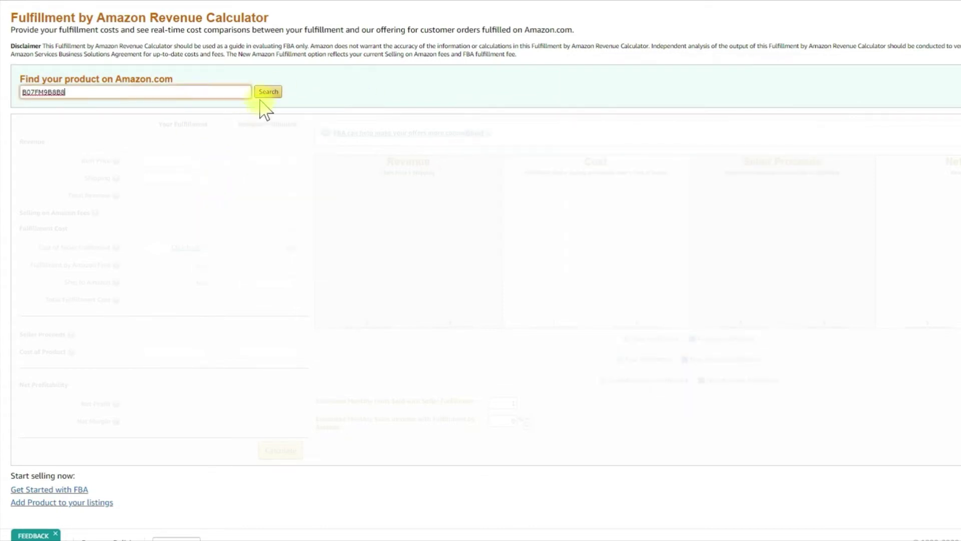
left_click(269, 92)
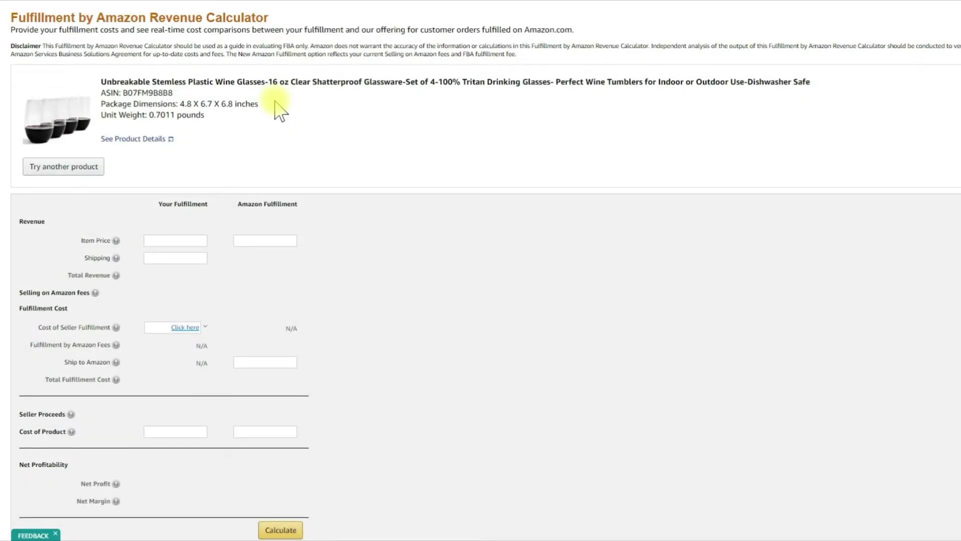
Step: Set the item price under Your Fulfillment to 18.99
scroll(481, 274, "down", 1)
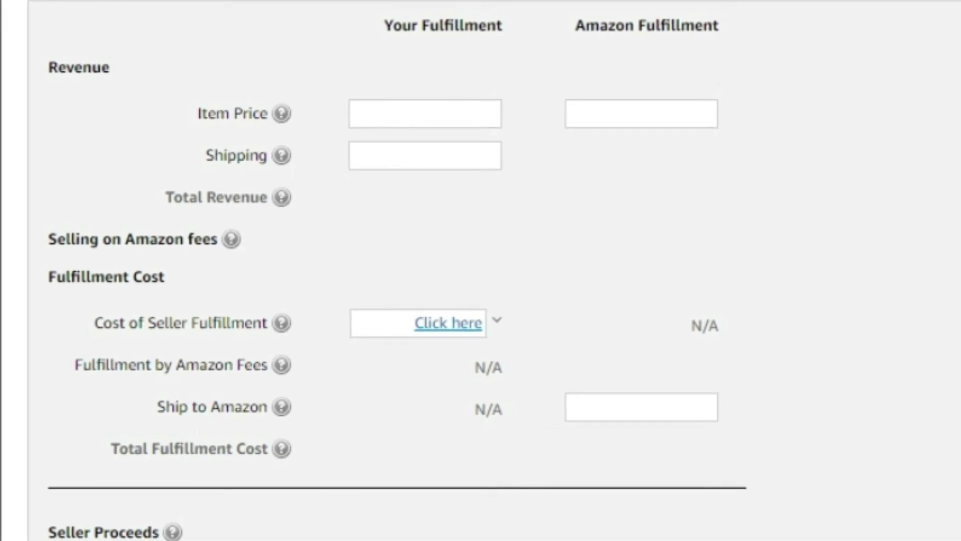
left_click(422, 122)
type("18.99")
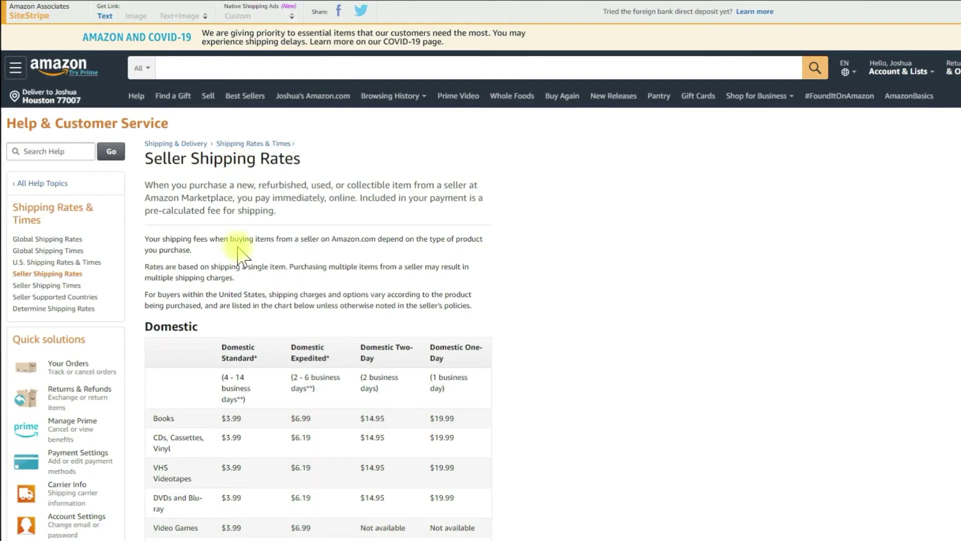
Step: Look up the domestic standard shipping rate for Kitchen & Housewares in Amazon's Seller Shipping Rates table
scroll(242, 255, "down", 1)
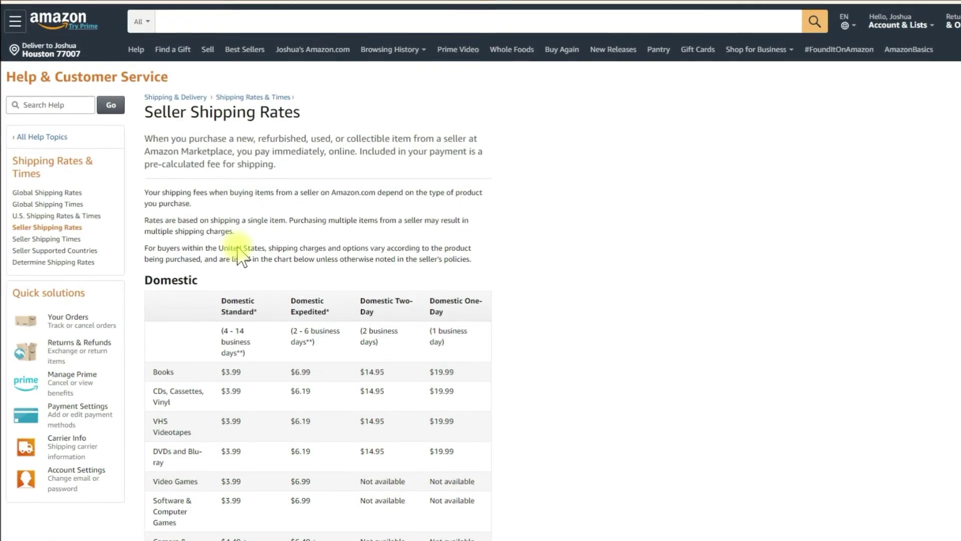
scroll(242, 255, "down", 3)
scroll(317, 208, "up", 2)
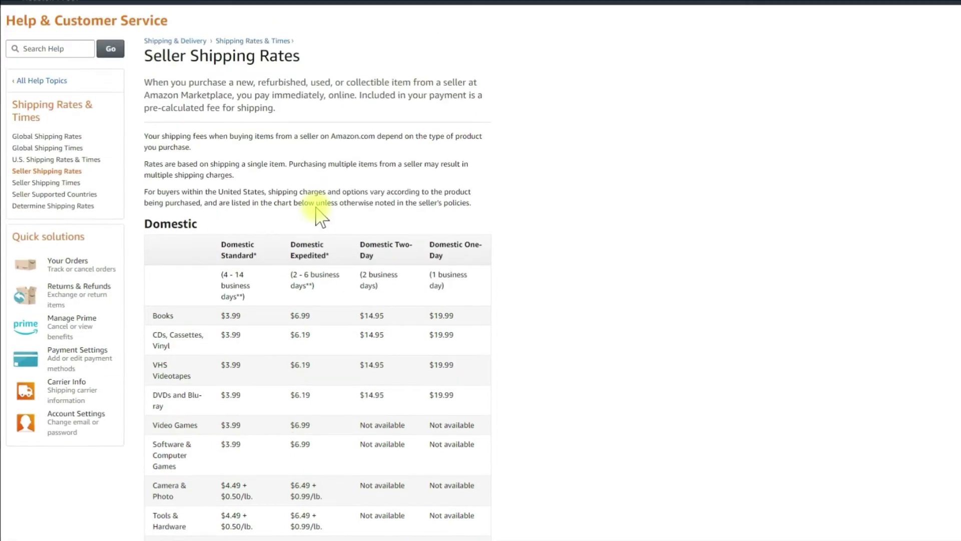
scroll(528, 195, "down", 5)
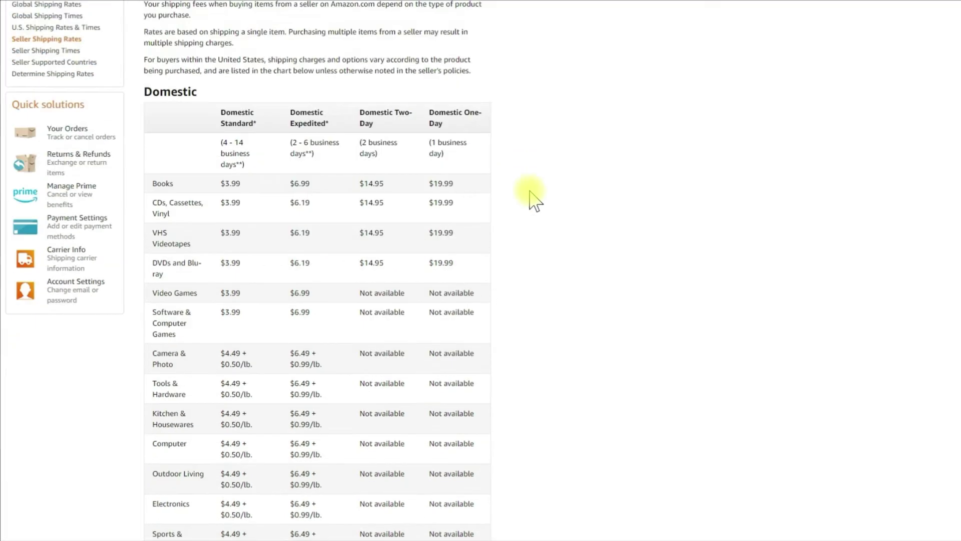
scroll(535, 205, "down", 3)
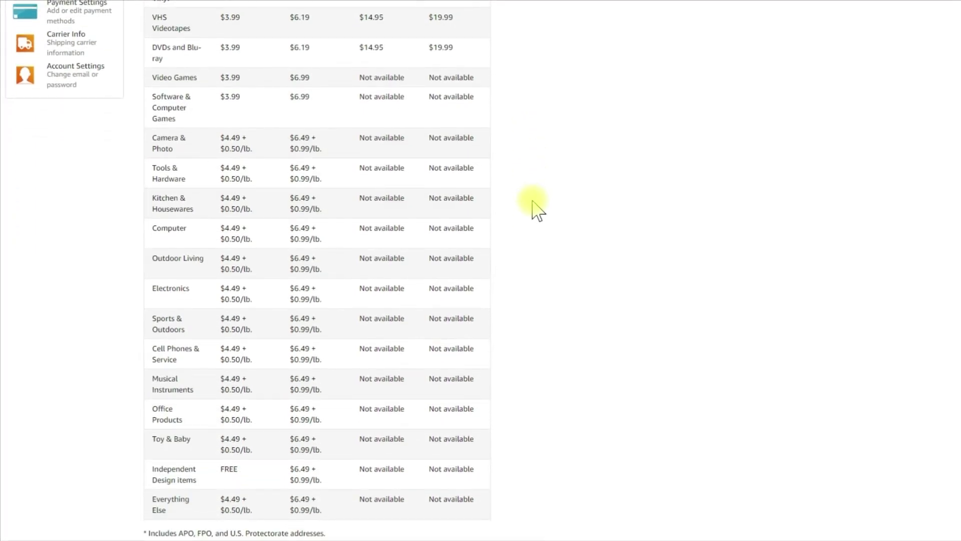
double_click(160, 197)
left_click_drag(191, 208, 253, 215)
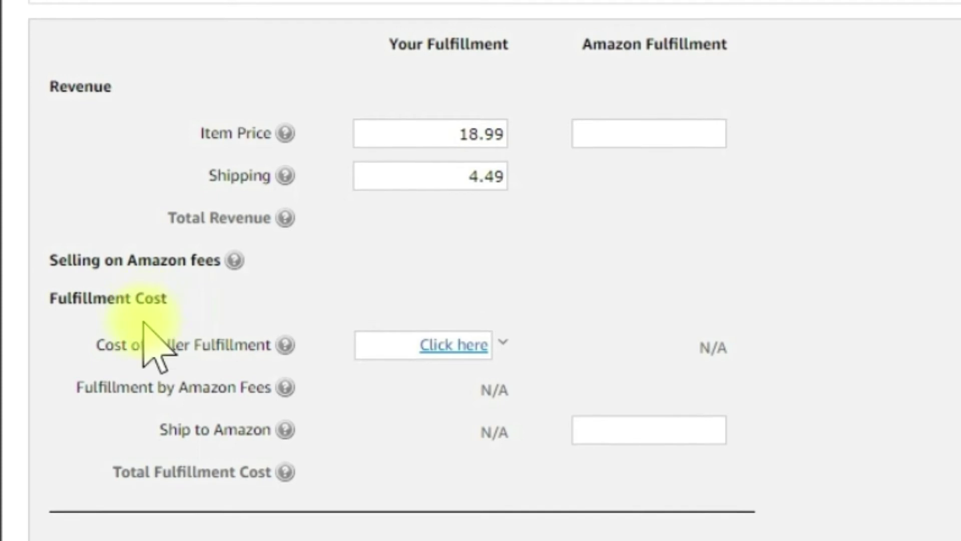
Step: In the detailed cost of seller fulfillment, set both the monthly storage and labor costs to 0
scroll(301, 386, "down", 3)
left_click(426, 214)
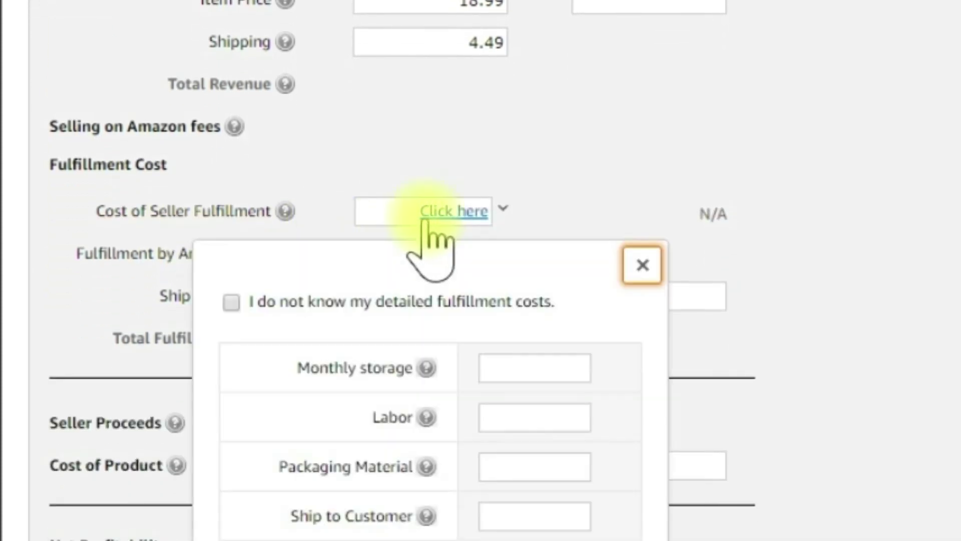
scroll(436, 228, "down", 2)
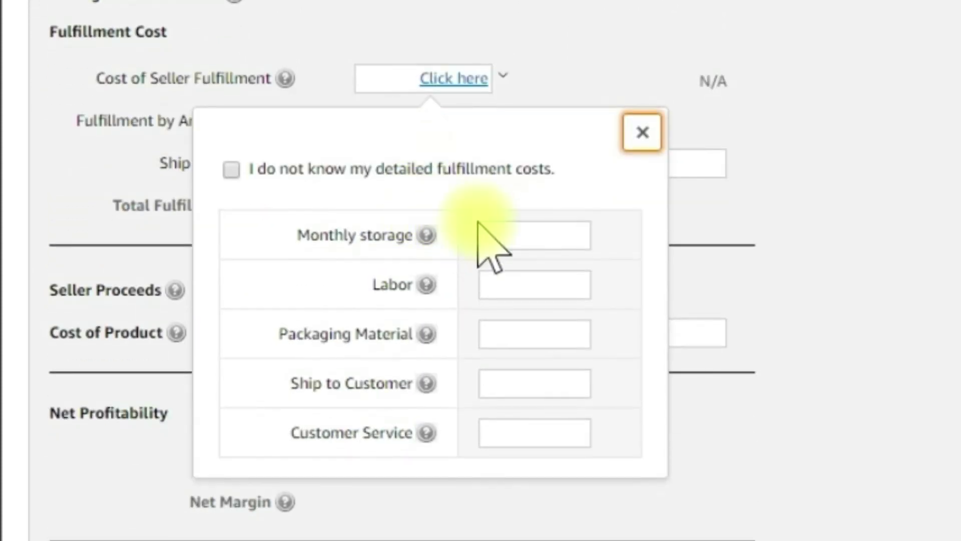
left_click(524, 236)
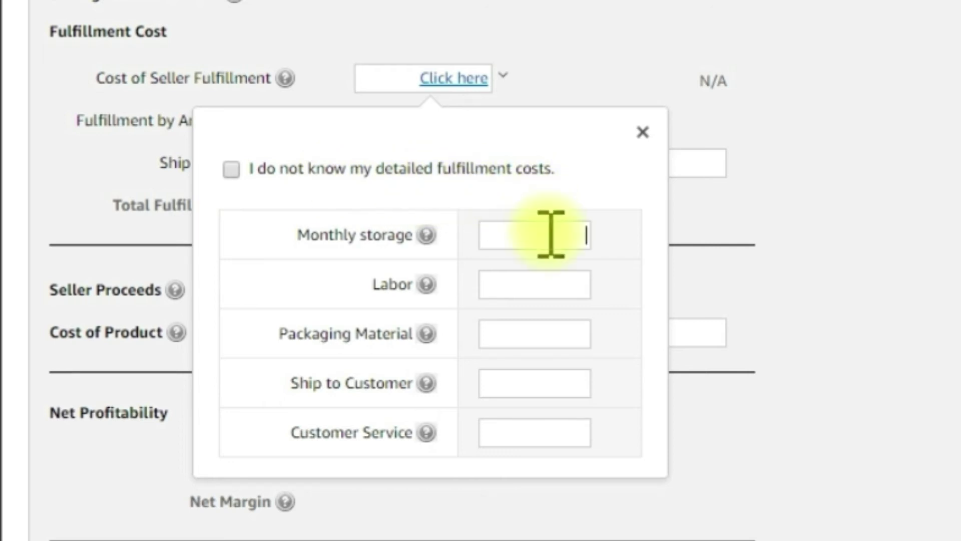
type("0")
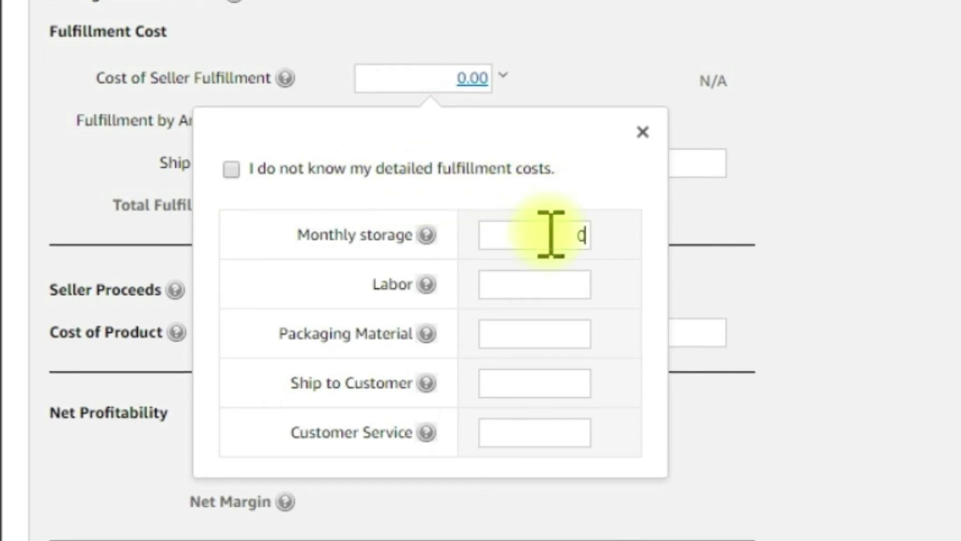
key("Tab")
type("0")
key("Tab")
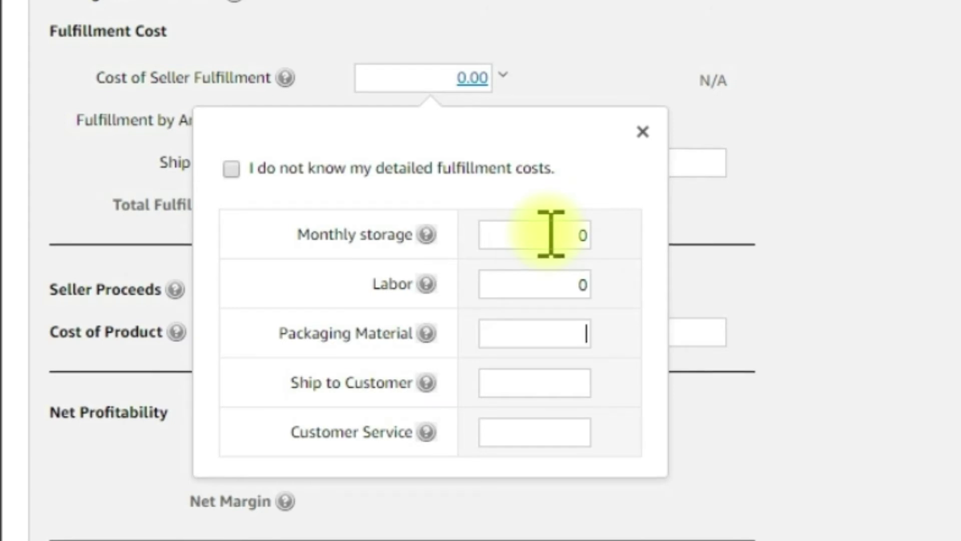
Step: Complete the seller fulfillment costs with 0.25 for packaging material, 4 for ship to customer and 0 for customer service
type("0.25")
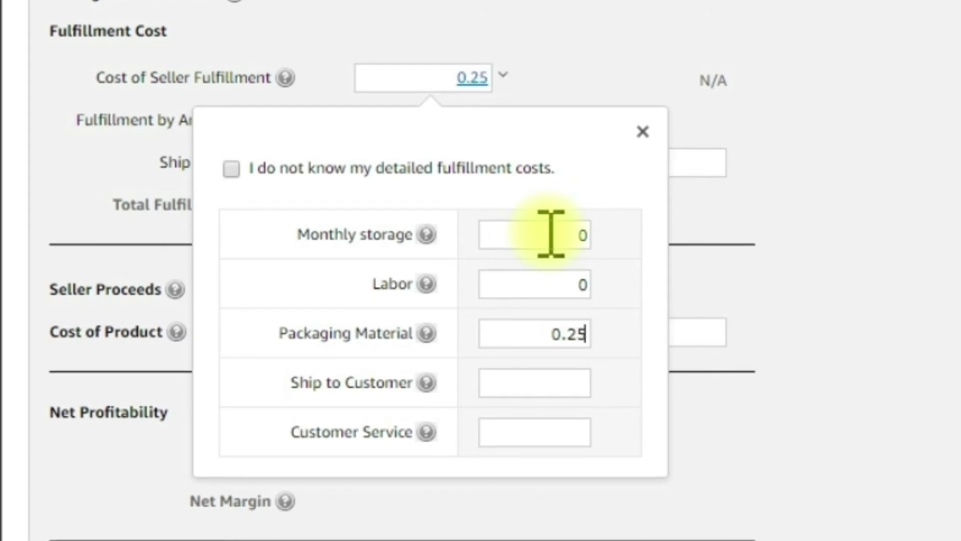
key("Tab")
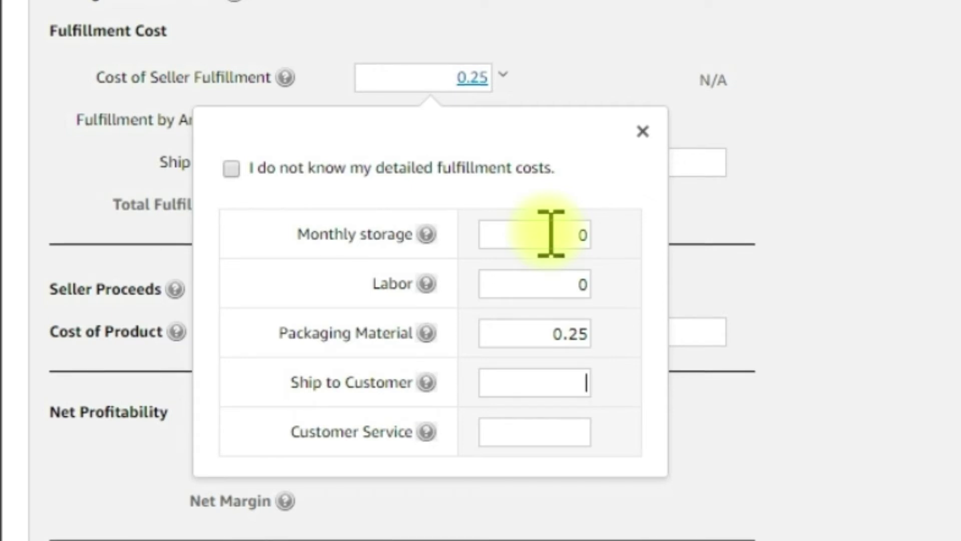
type("4")
key("Tab")
key("Tab")
type("0")
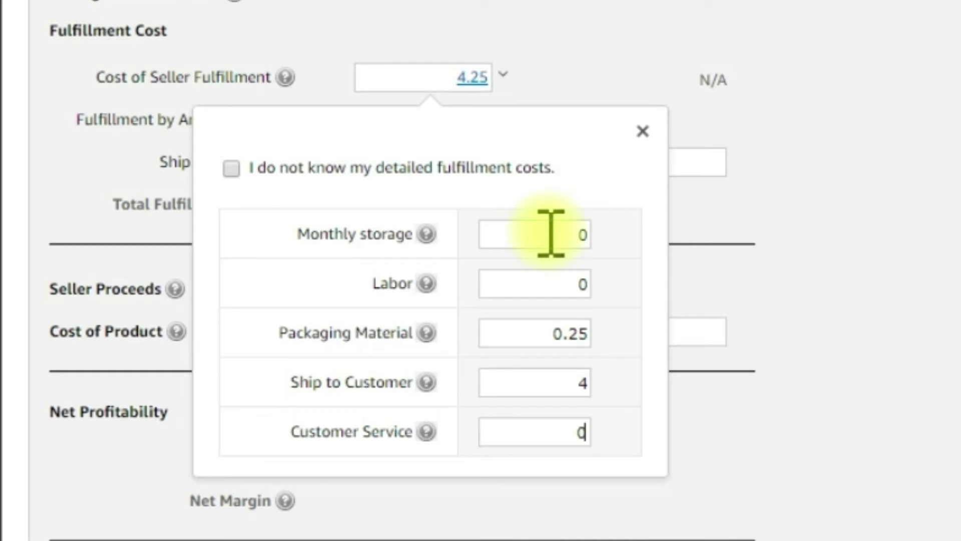
left_click(643, 131)
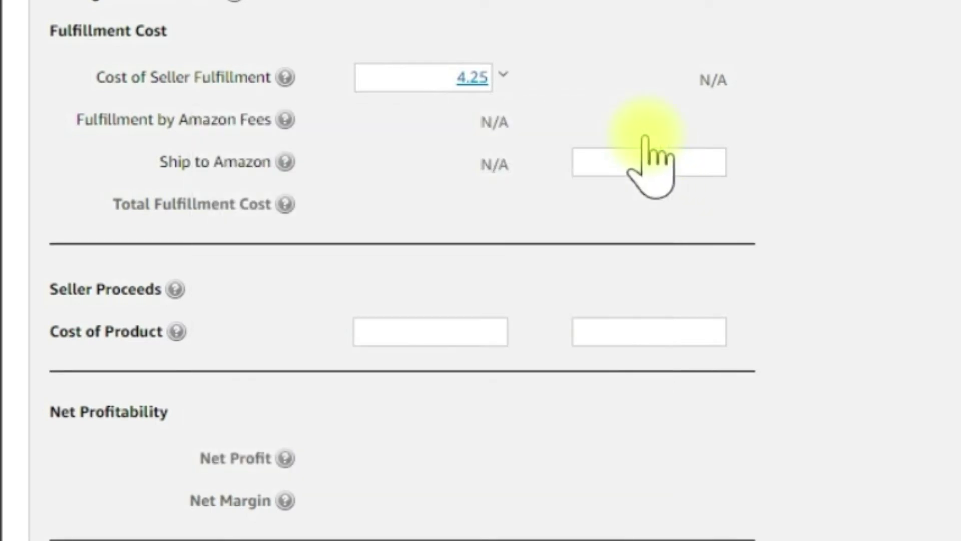
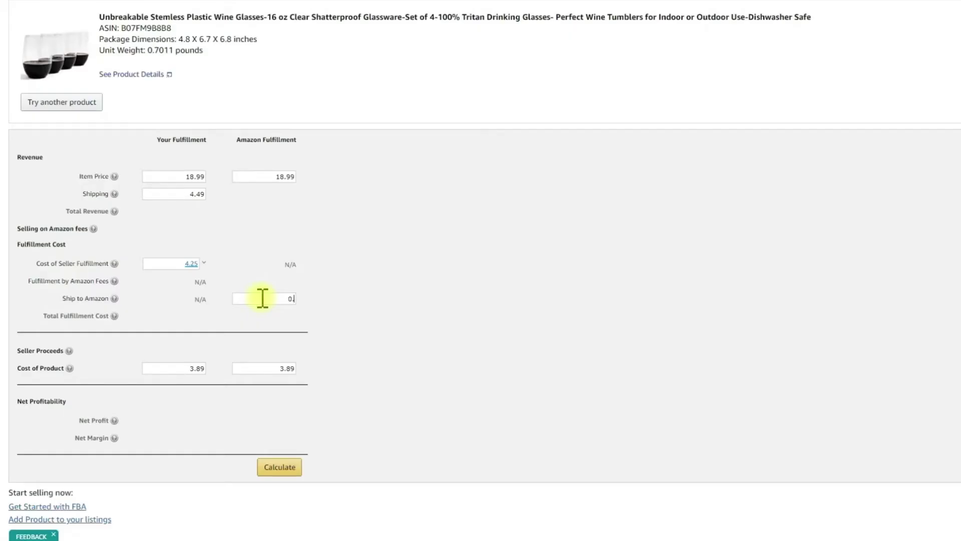
Step: Set the Ship to Amazon cost under Amazon Fulfillment to 0.08 and calculate the profitability
type(".08")
left_click(277, 468)
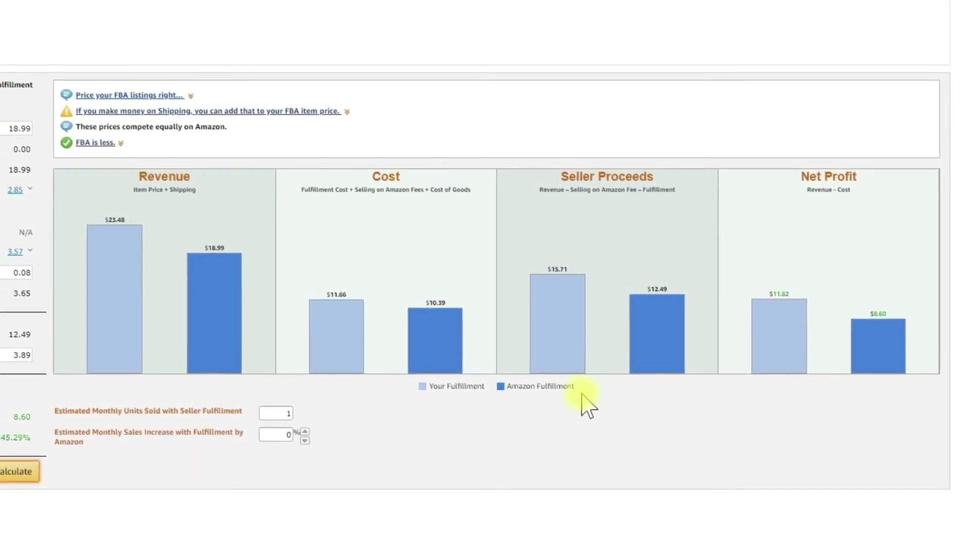
Step: Set the estimated monthly units sold with seller fulfillment to 120 and the monthly sales increase with Fulfillment by Amazon to 15%
double_click(283, 415)
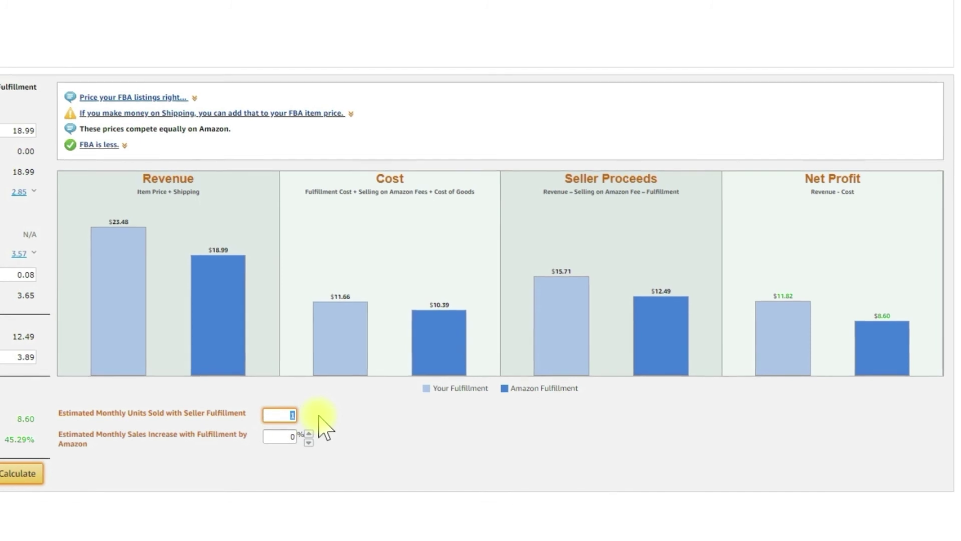
type("120")
key("Return")
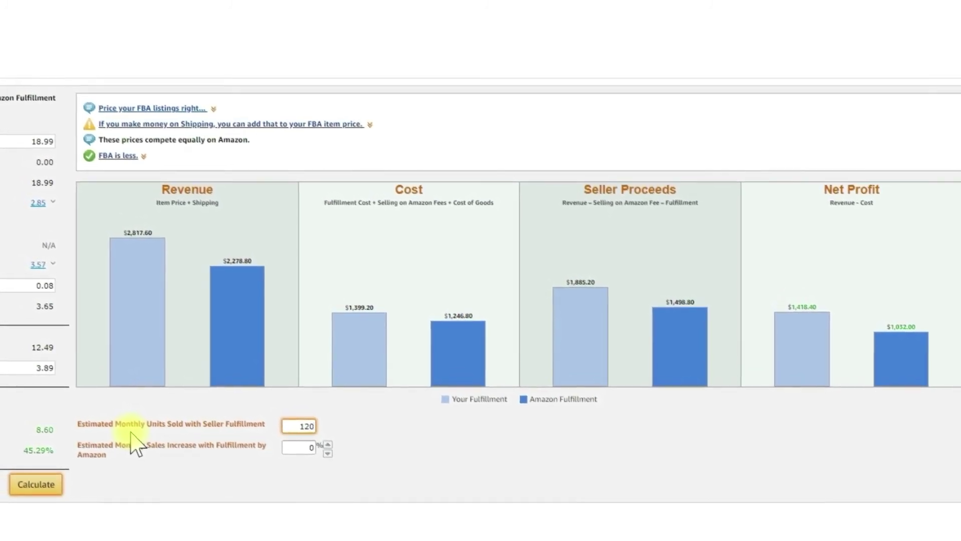
double_click(313, 448)
type("15")
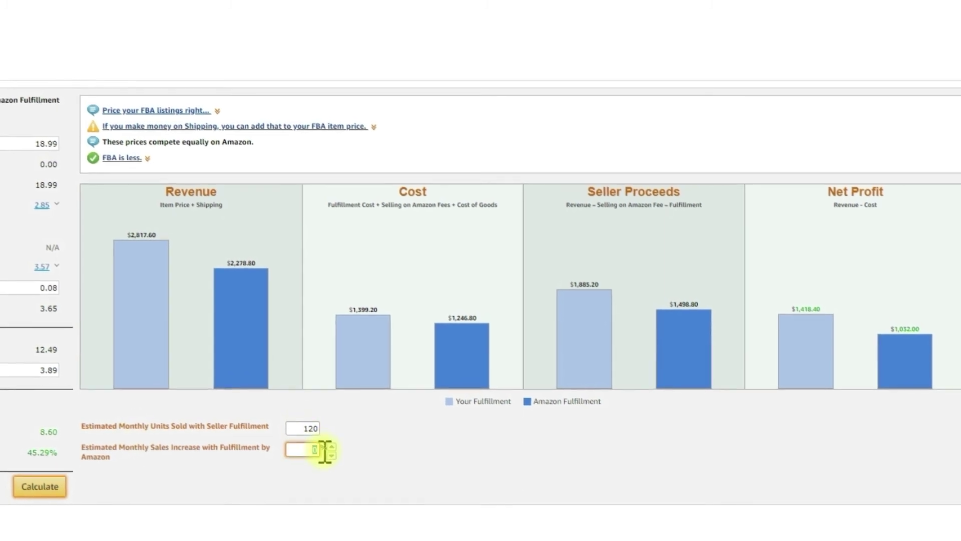